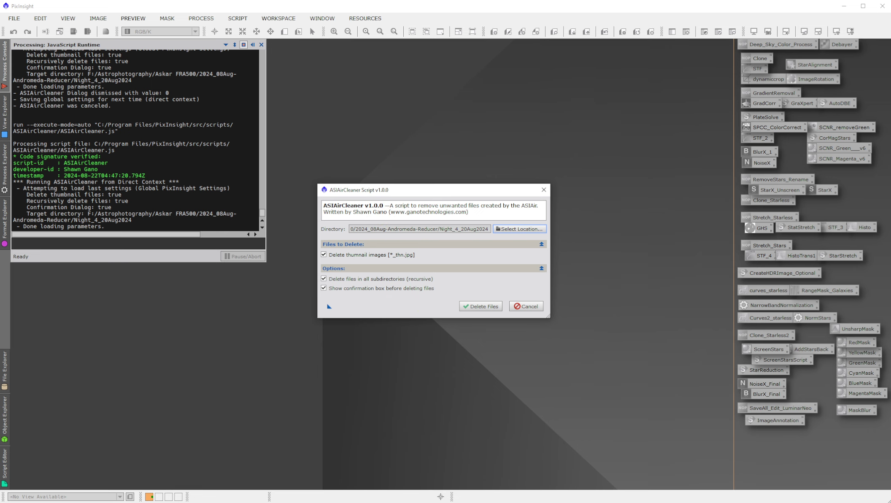
# Switch to File Explorer and examine the thumbnail JPG files in the Autorun/Flat folder of Night_5_23Aug2024
pyautogui.hotkey('alt', 'Tab')
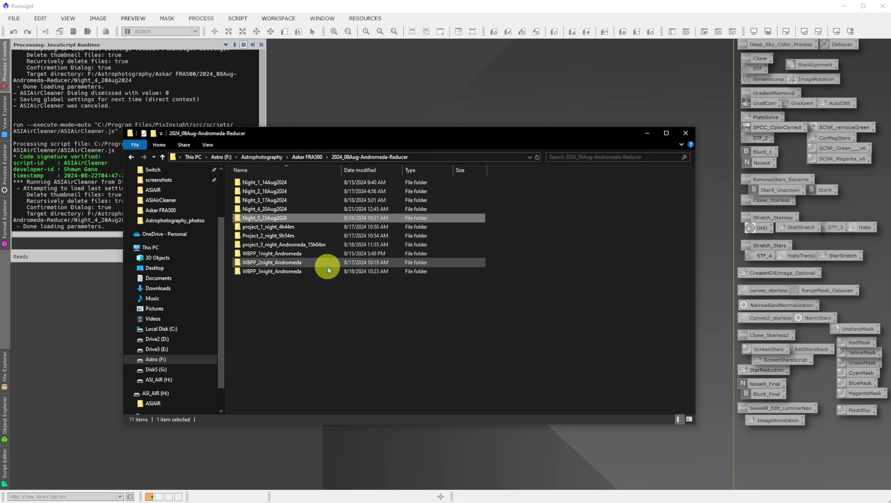
pyautogui.doubleClick(271, 219)
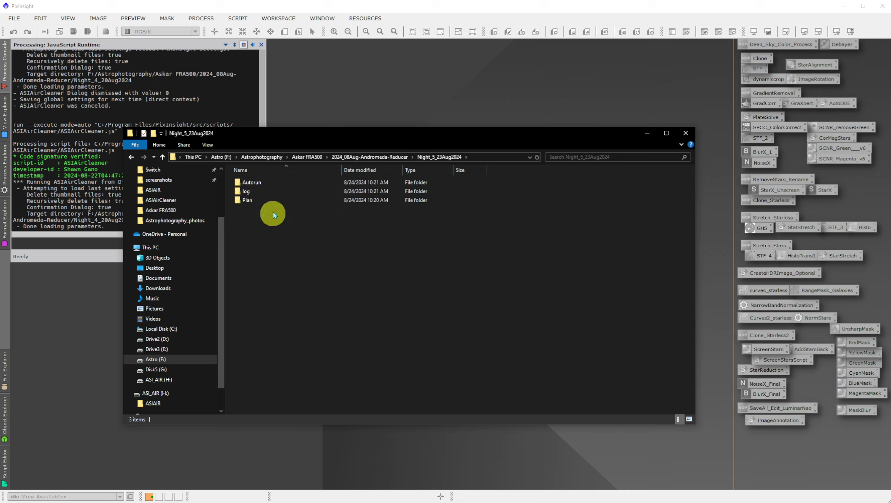
pyautogui.doubleClick(254, 182)
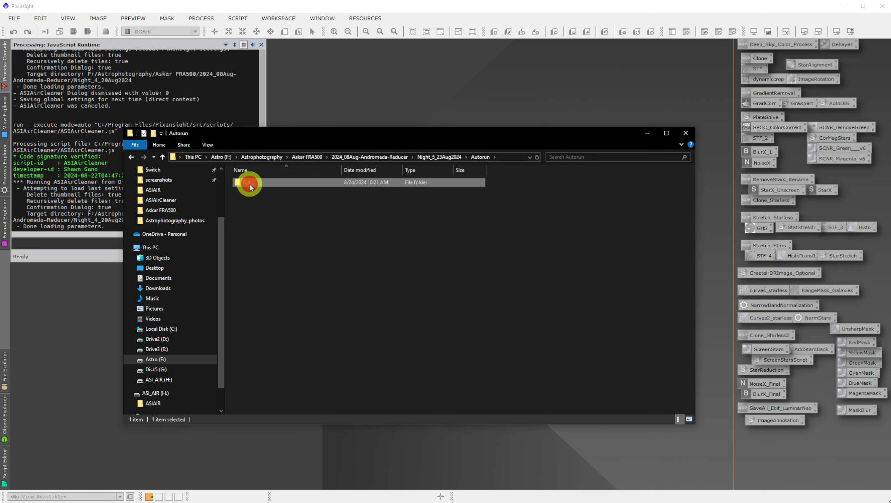
pyautogui.doubleClick(249, 182)
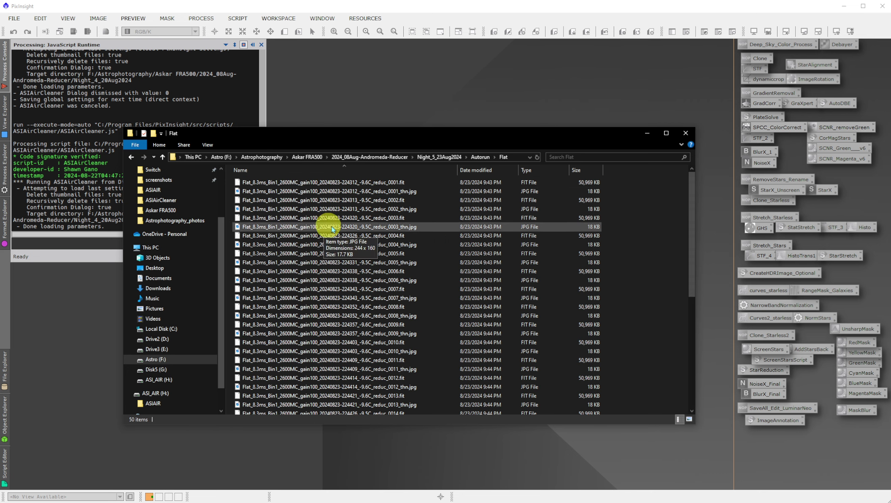
pyautogui.click(413, 192)
pyautogui.click(413, 227)
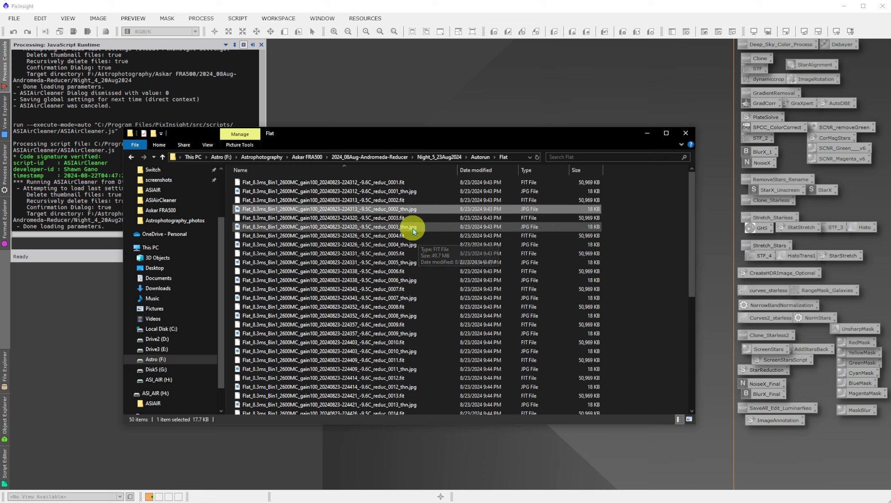
pyautogui.click(415, 244)
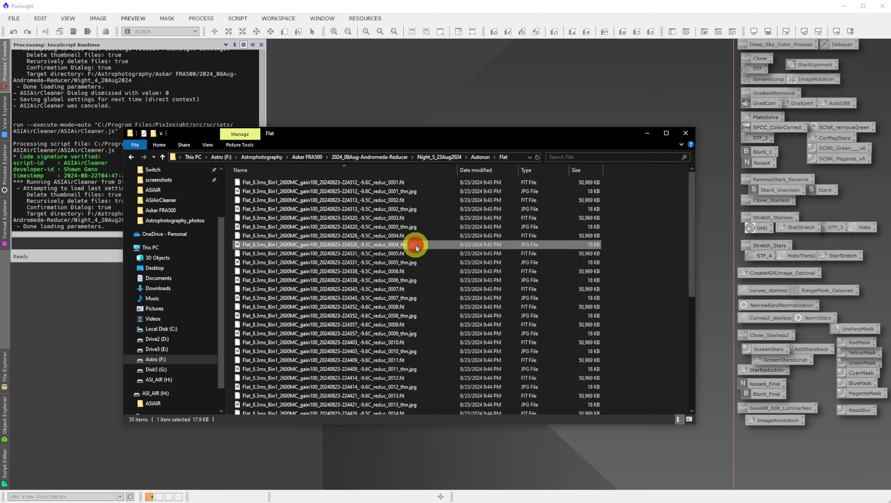
# Examine the thumbnail JPG files in Night_5_23Aug2024's Plan/Light/Andromedia_78_1deg folder, then return to the night's main folder
pyautogui.click(435, 158)
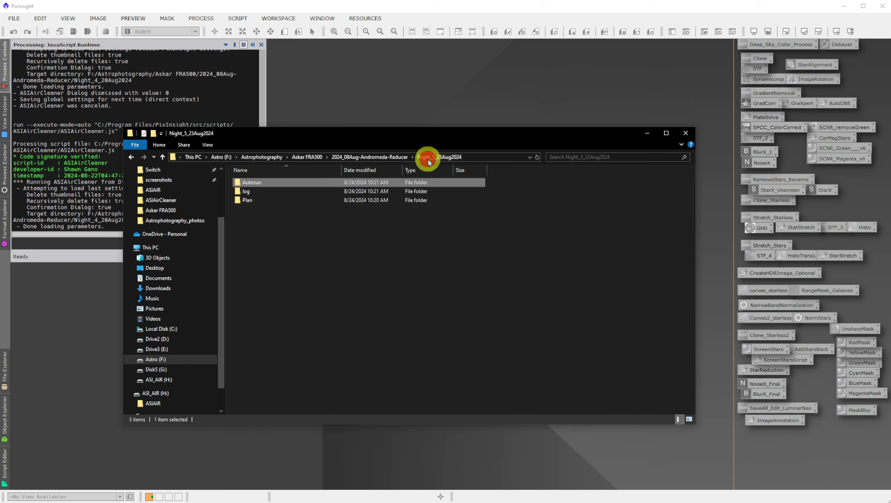
pyautogui.doubleClick(268, 200)
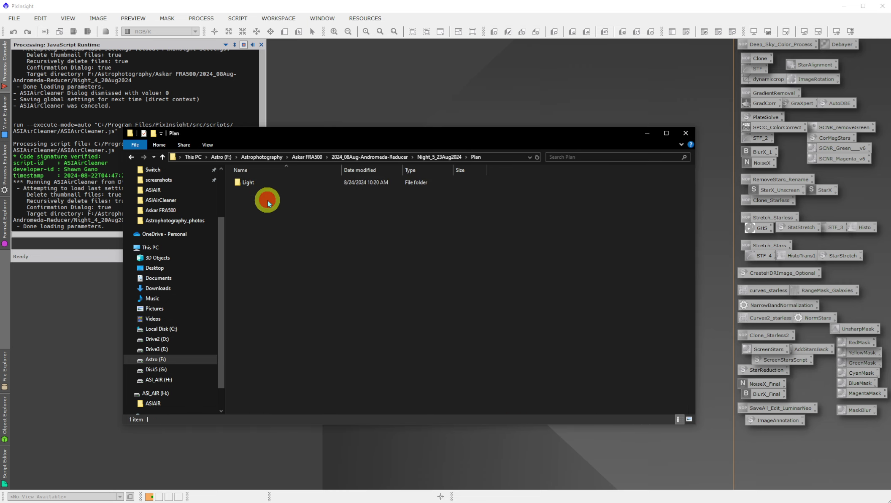
pyautogui.doubleClick(244, 185)
pyautogui.doubleClick(282, 185)
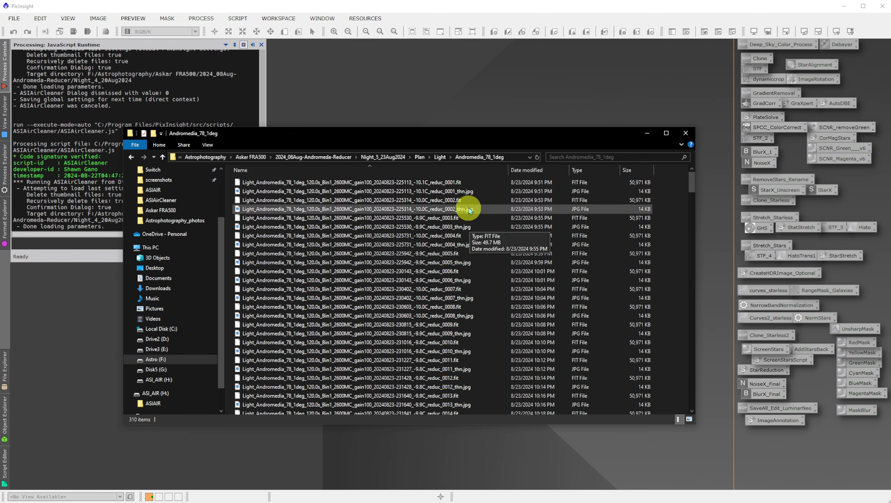
pyautogui.click(471, 192)
pyautogui.click(473, 226)
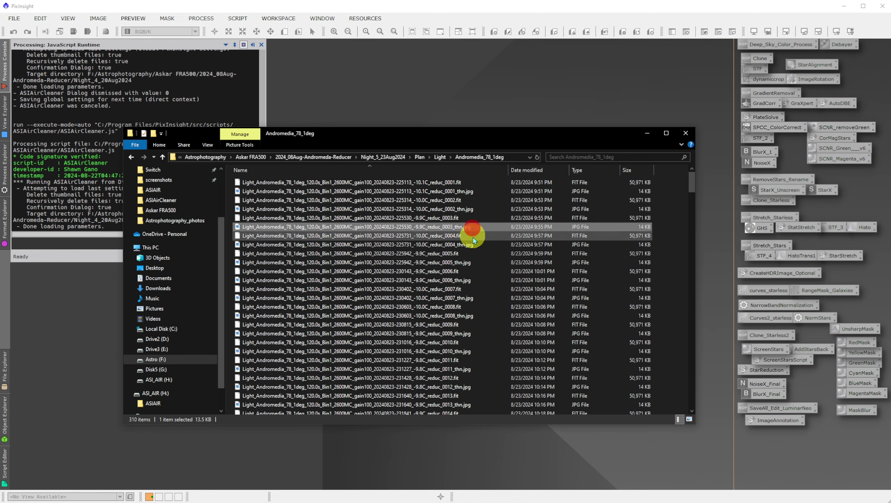
pyautogui.click(420, 158)
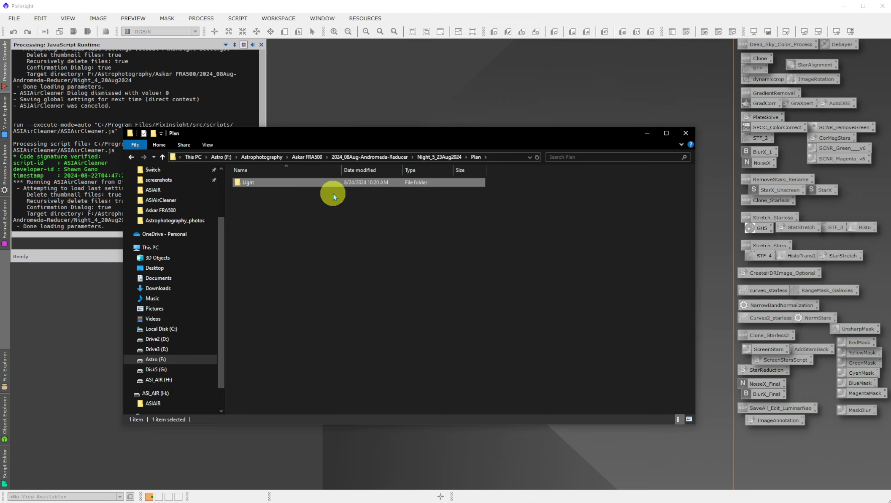
pyautogui.click(438, 157)
# Switch back to PixInsight and set the ASIAirCleaner directory to the Night_5_23Aug2024 folder inside 2024_08Aug-Andromeda-Reducer
pyautogui.click(425, 5)
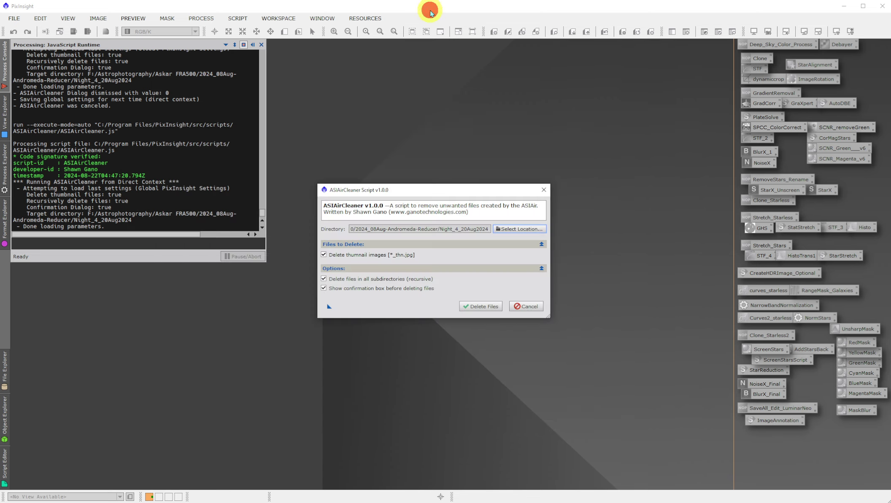
pyautogui.click(510, 229)
pyautogui.click(548, 216)
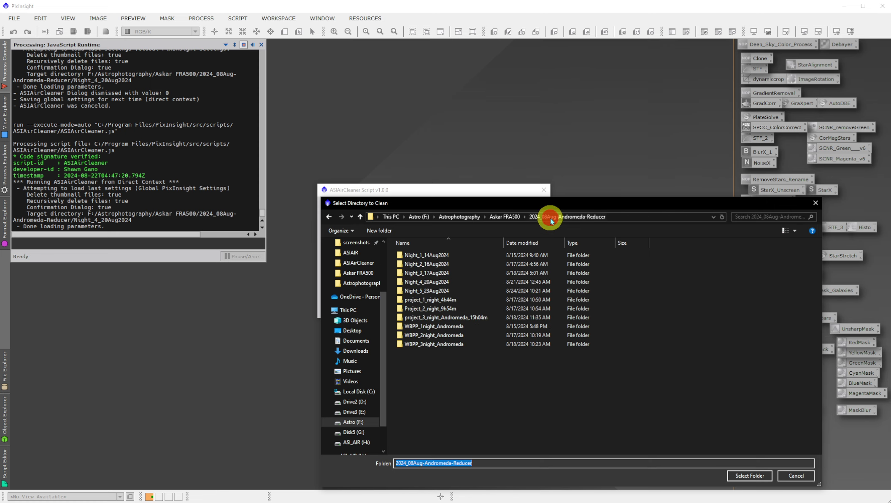
pyautogui.doubleClick(433, 294)
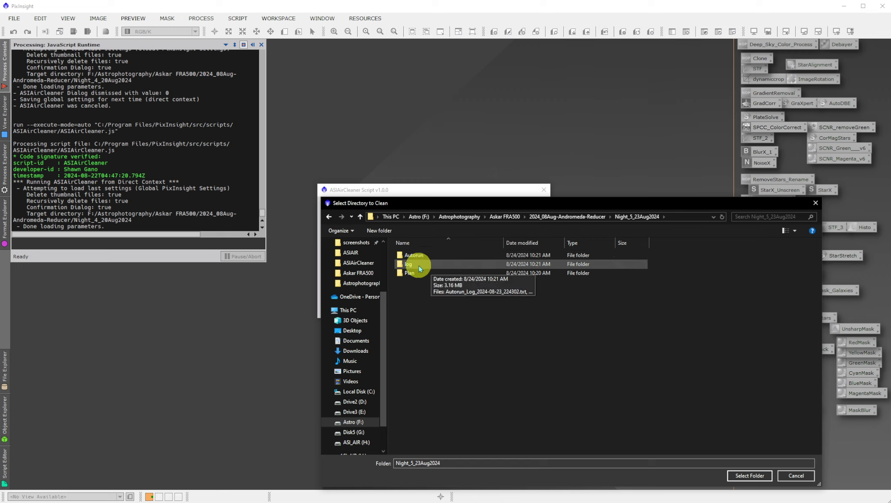
pyautogui.click(750, 475)
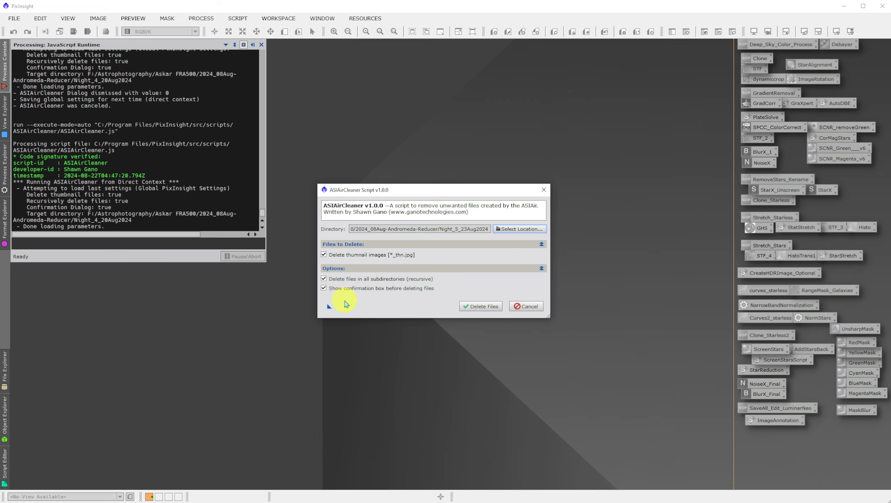
# Delete the thumbnail files from the chosen directory, reviewing the file list before confirming, and dismiss the completion report
pyautogui.click(481, 308)
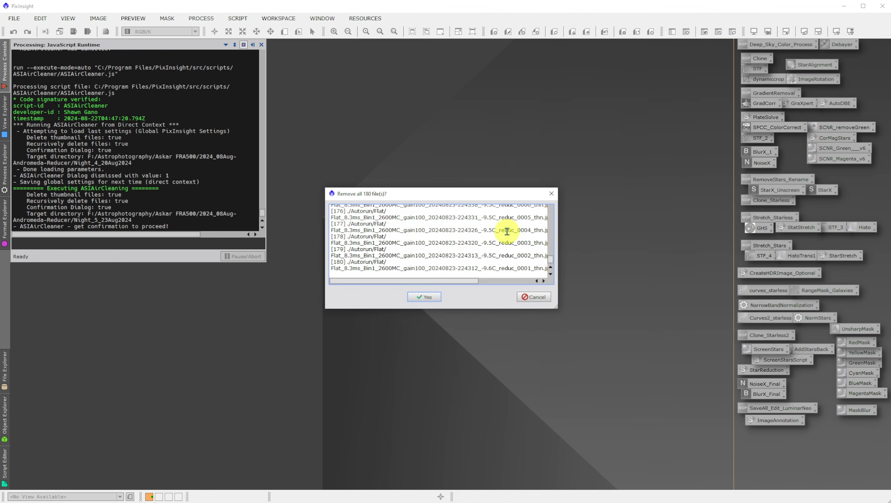
pyautogui.moveTo(550, 265); pyautogui.dragTo(538, 279)
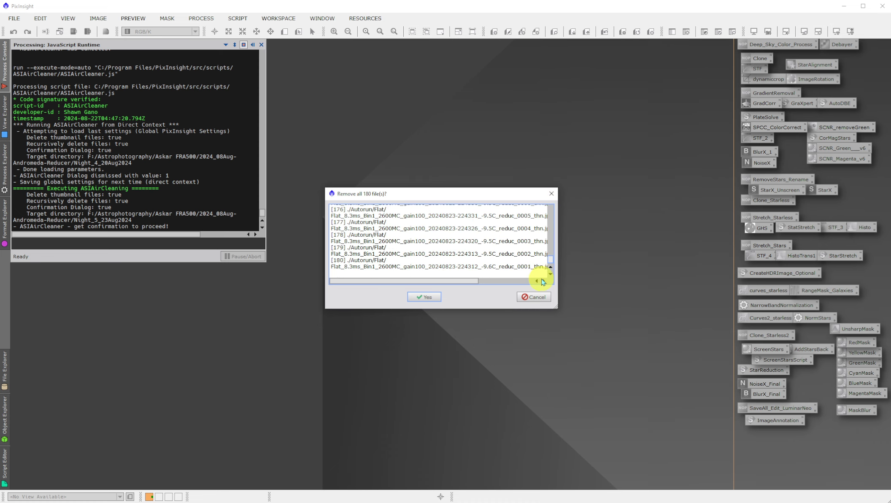
pyautogui.click(426, 297)
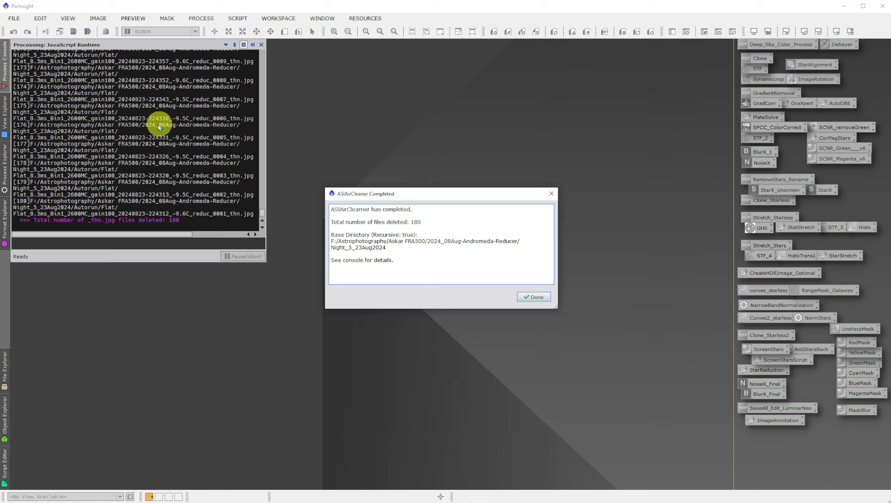
pyautogui.click(535, 298)
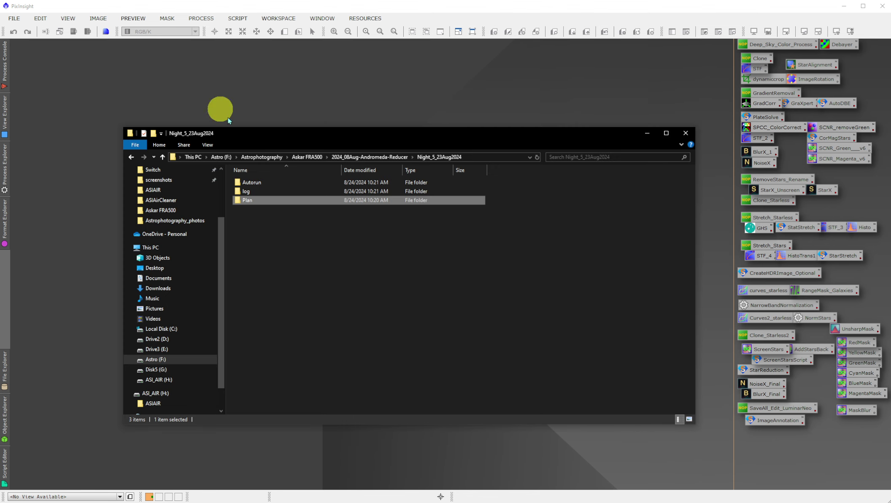
# Check in File Explorer whether the Autorun/Flat folder of Night_5_23Aug2024 still contains thumbnail files
pyautogui.click(285, 254)
pyautogui.doubleClick(257, 184)
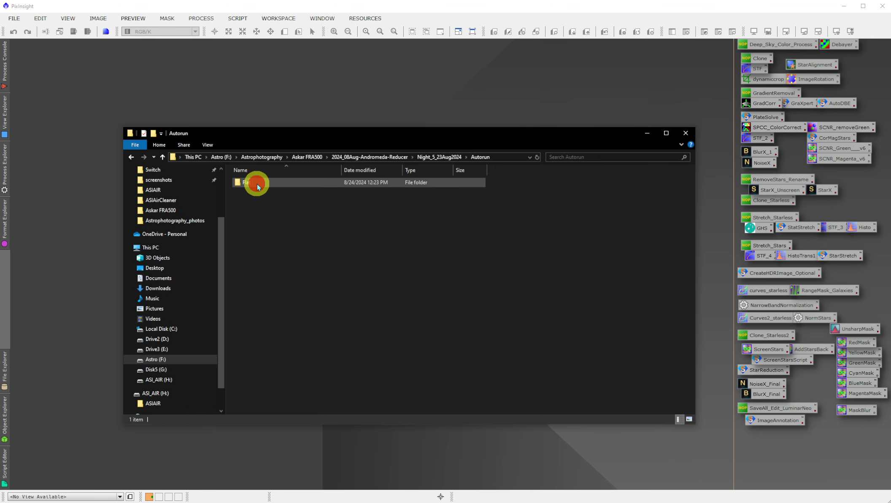
pyautogui.doubleClick(256, 182)
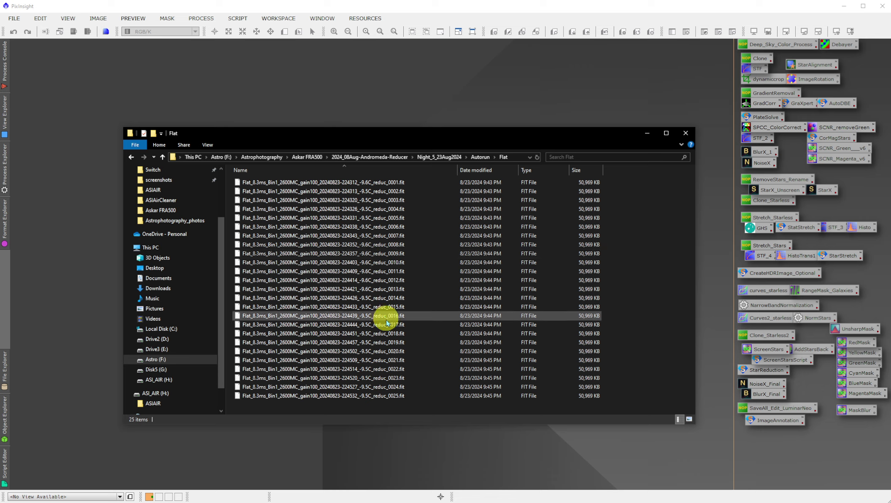
# Check the Plan/Light/Andromedia_78_1deg folder of Night_5_23Aug2024 for remaining thumbnails, then return to PixInsight
pyautogui.click(442, 159)
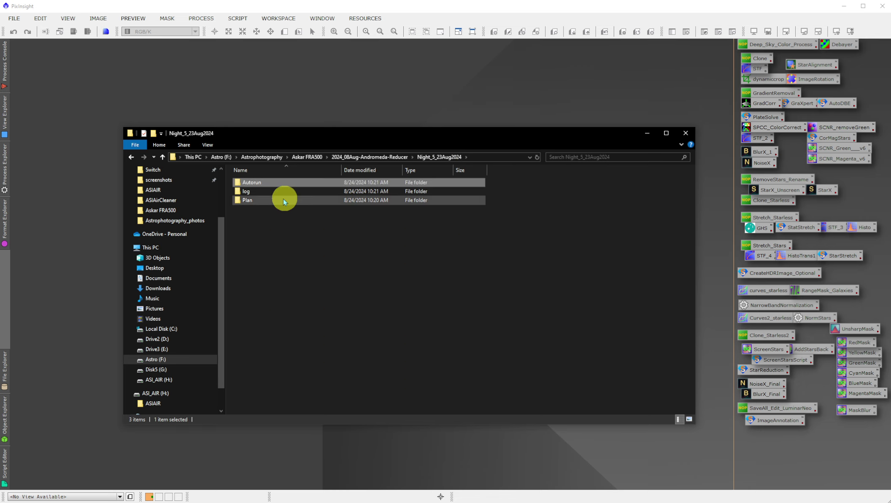
pyautogui.doubleClick(253, 200)
pyautogui.doubleClick(258, 186)
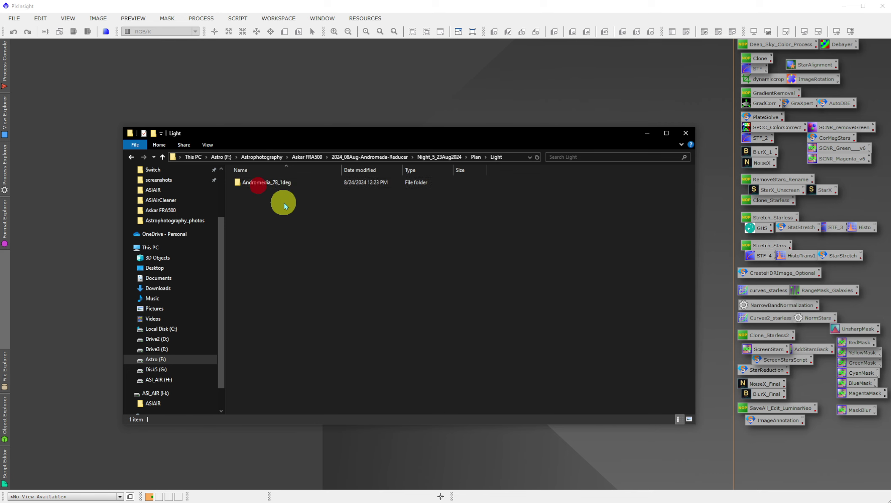
pyautogui.doubleClick(278, 183)
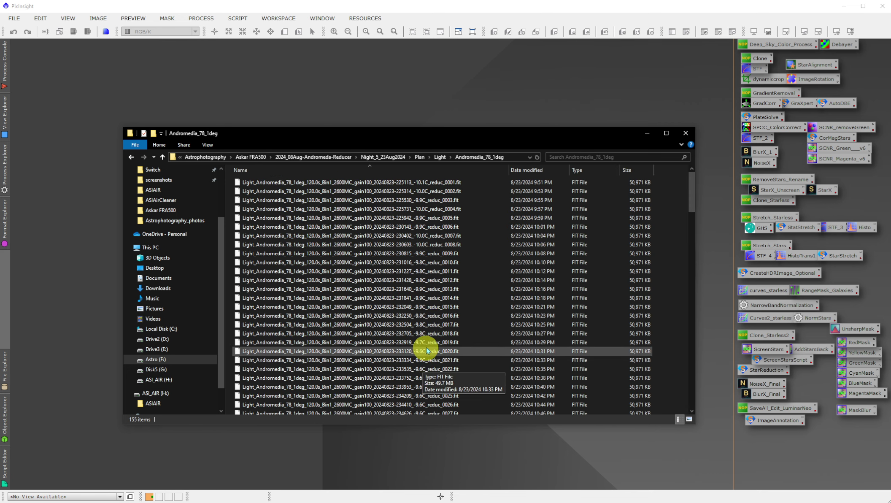
pyautogui.click(386, 163)
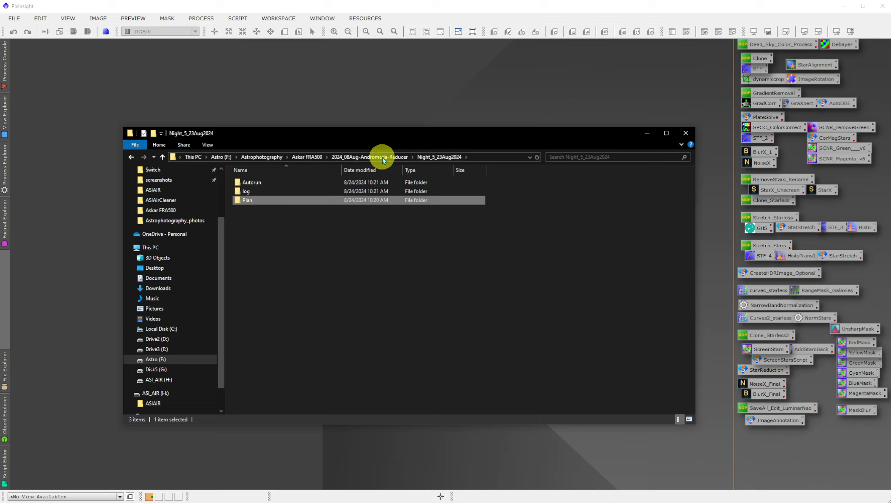
pyautogui.click(431, 107)
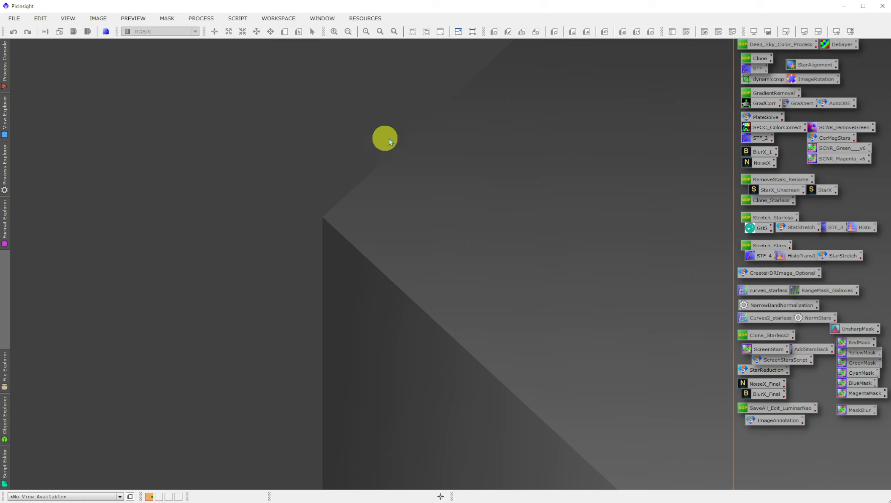
# Launch the ASIAirCleaner utility script and set its directory to the ASIAIR folder on the ASI_AIR (H:) drive
pyautogui.click(239, 18)
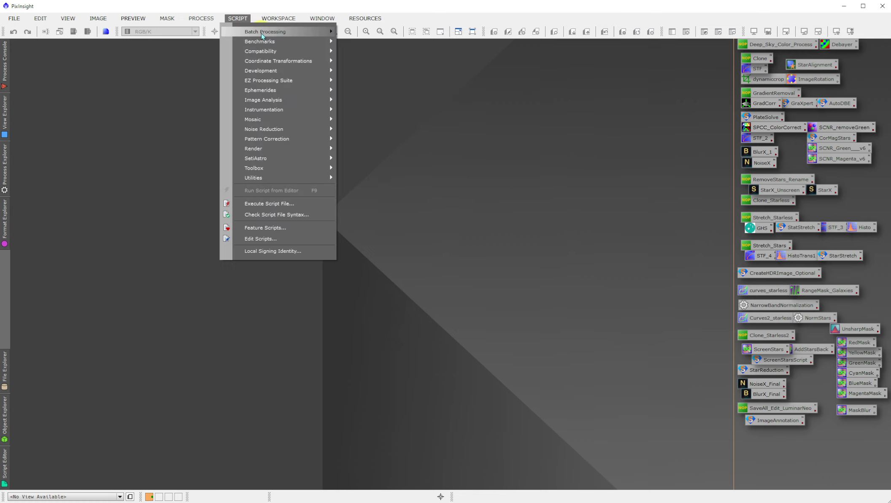
pyautogui.click(299, 178)
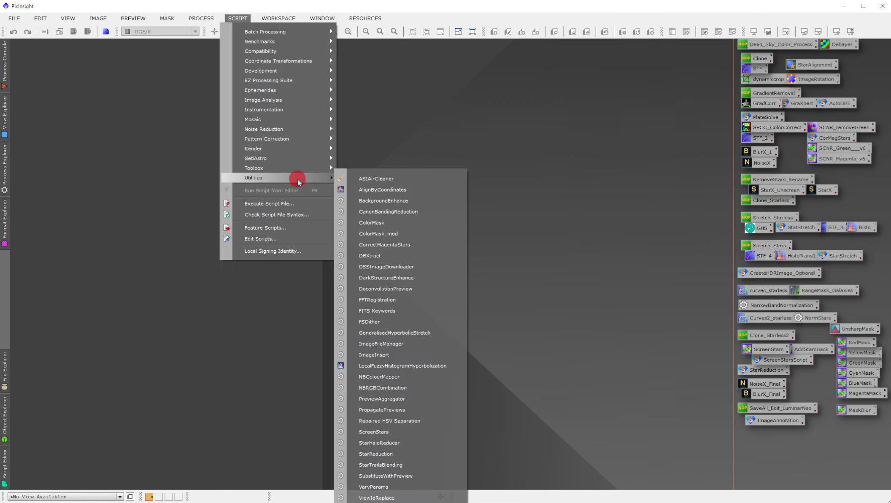
pyautogui.click(367, 181)
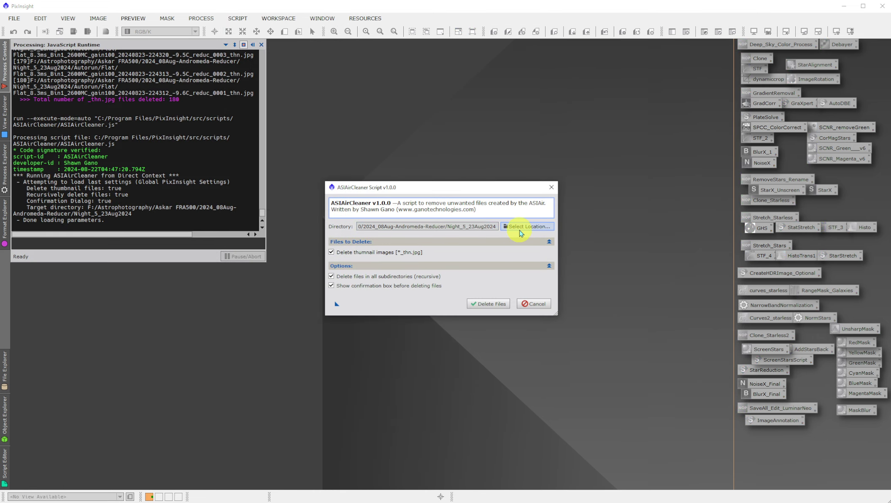
pyautogui.click(520, 232)
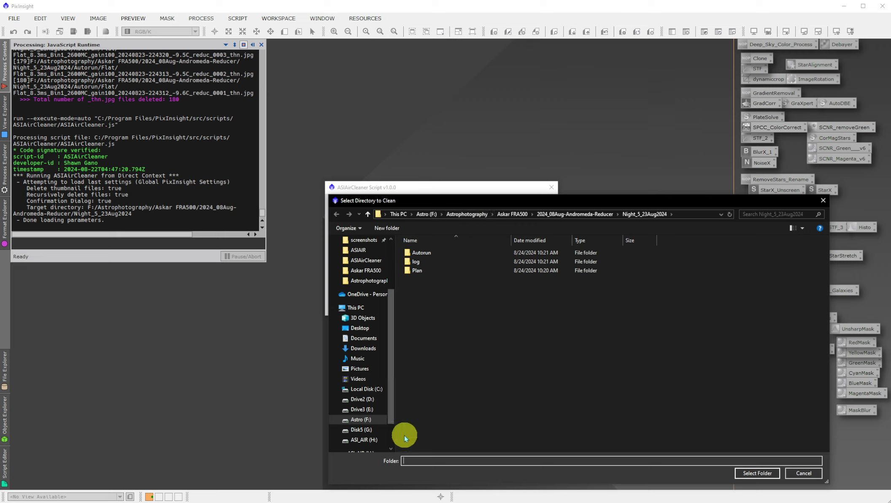
pyautogui.click(362, 443)
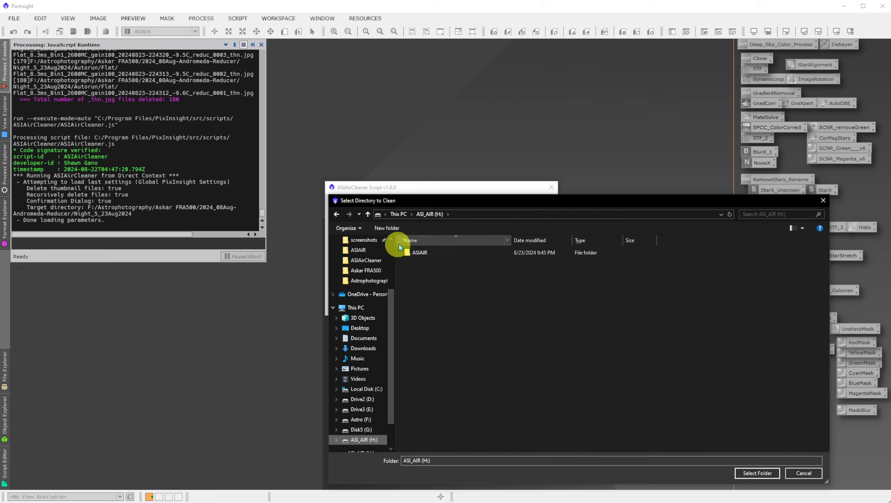
pyautogui.doubleClick(421, 253)
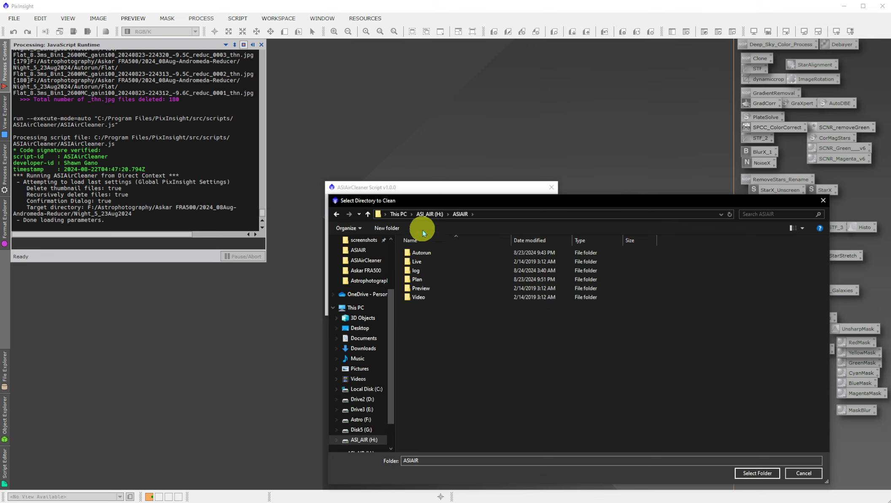
pyautogui.click(758, 472)
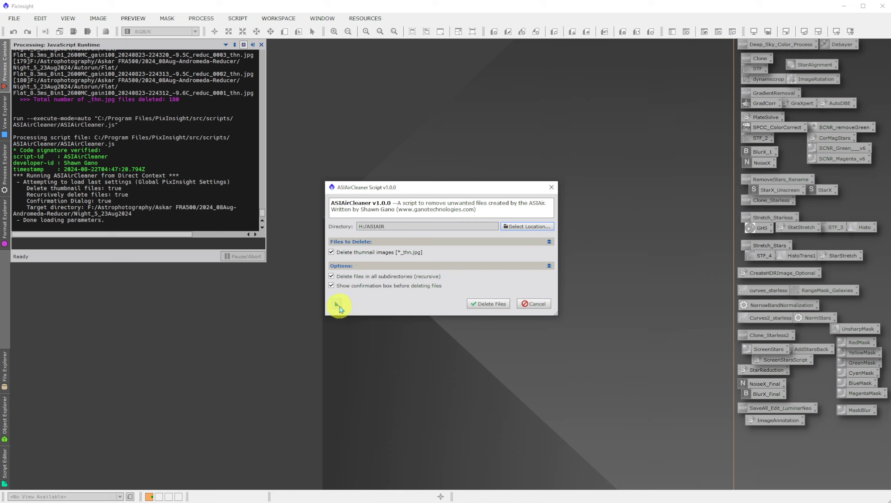
# Save the ASIAirCleaner configuration as a process icon on the workspace and close the script dialog
pyautogui.moveTo(337, 305); pyautogui.dragTo(432, 361)
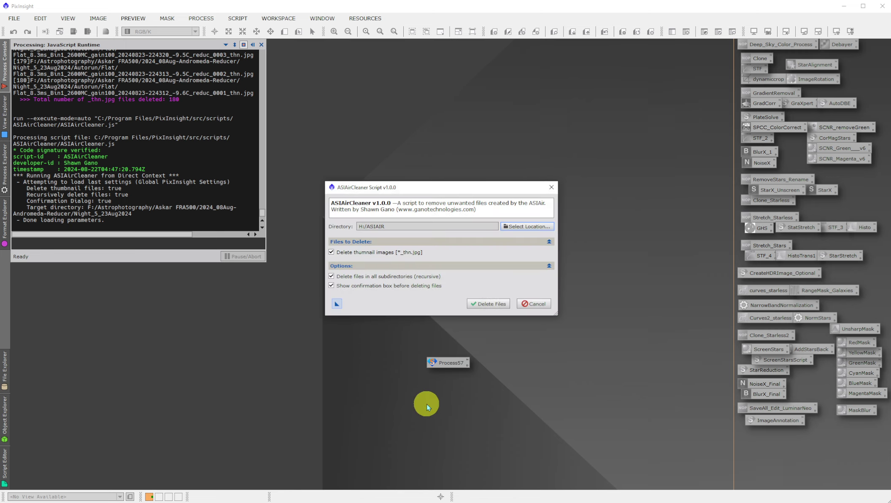
pyautogui.click(552, 187)
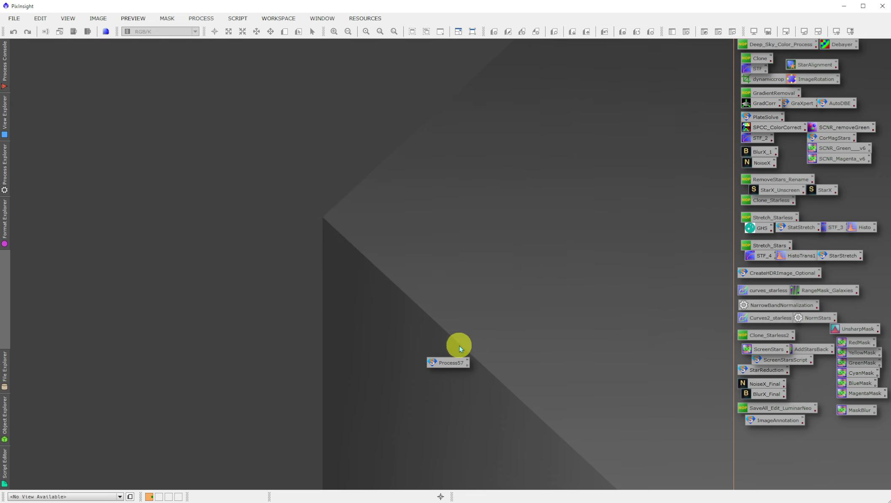
# Move the new ASIAirCleaner process icon toward the workspace's upper edge and execute it in the global context, closing the script dialog without deleting files
pyautogui.moveTo(442, 362); pyautogui.dragTo(554, 103)
pyautogui.rightClick(554, 101)
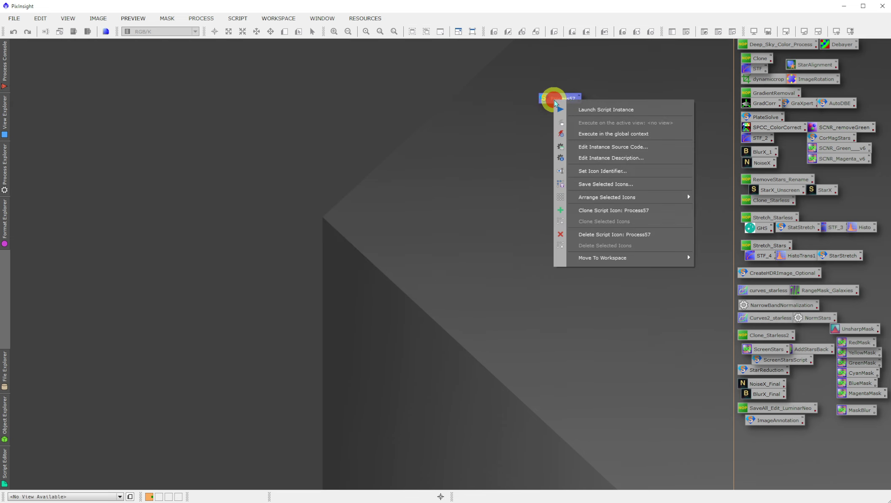
pyautogui.click(599, 134)
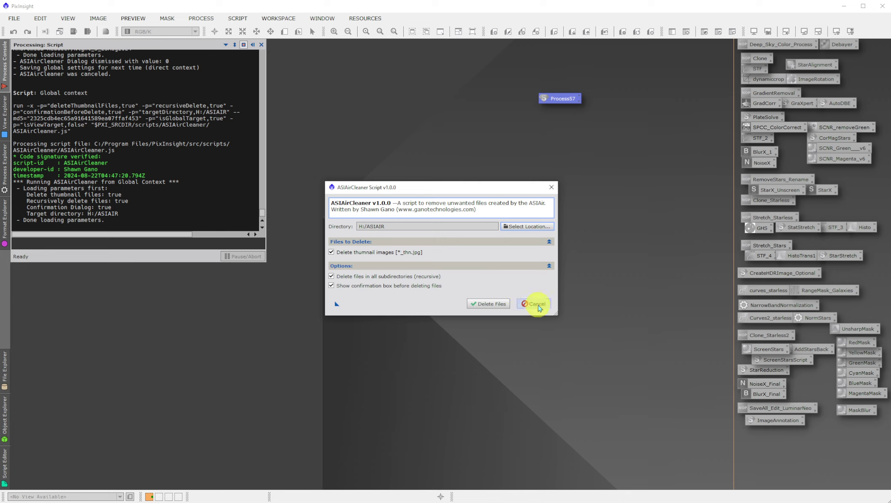
pyautogui.moveTo(417, 193); pyautogui.dragTo(389, 202)
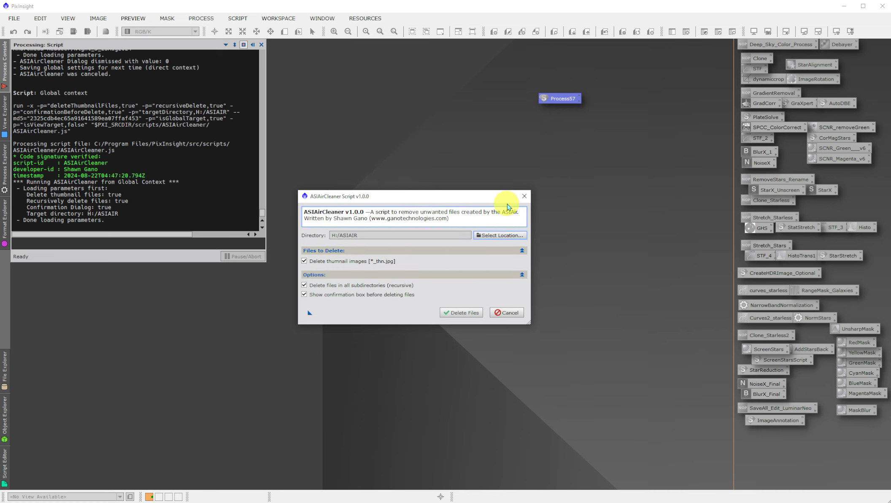
pyautogui.click(525, 197)
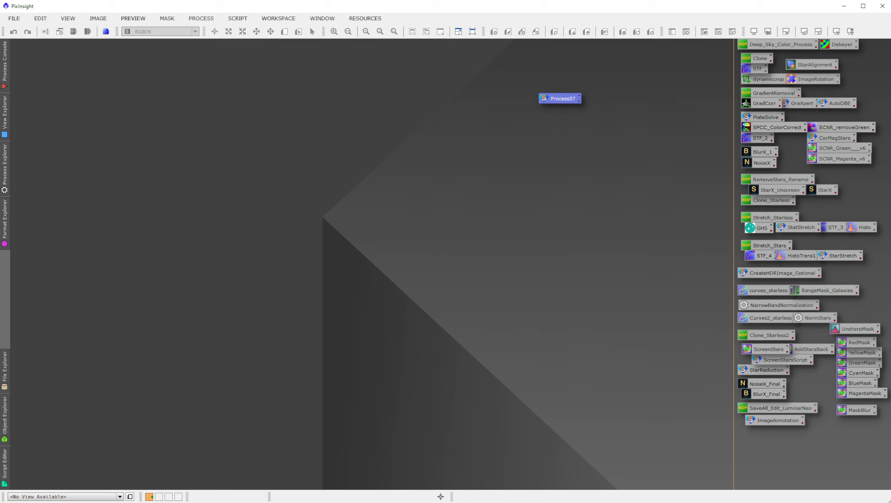
pyautogui.hotkey('alt', 'Tab')
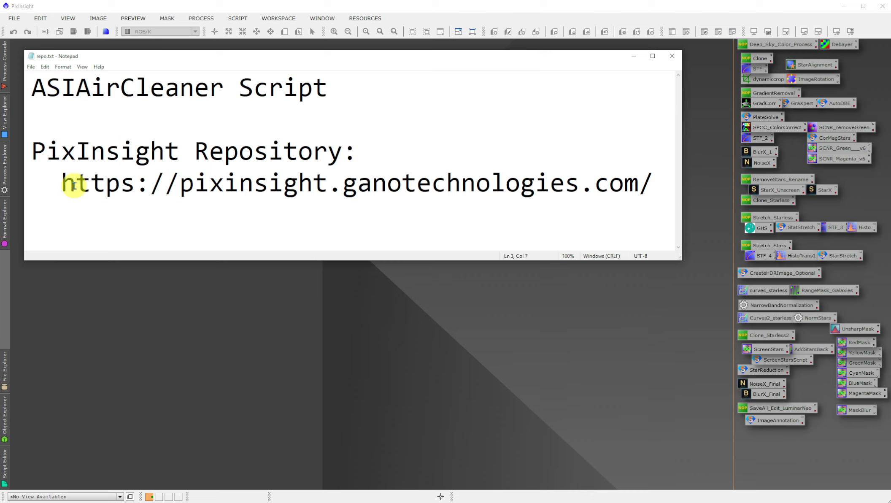
pyautogui.moveTo(64, 184); pyautogui.dragTo(650, 193)
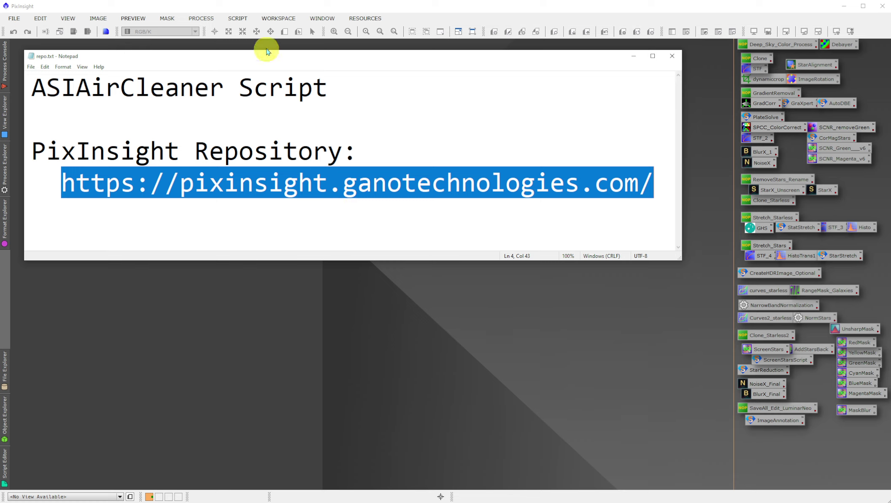
# Switch back to PixInsight and open the update repositories manager, viewing the dialog for adding a repository without entering a URL
pyautogui.click(361, 20)
pyautogui.click(361, 19)
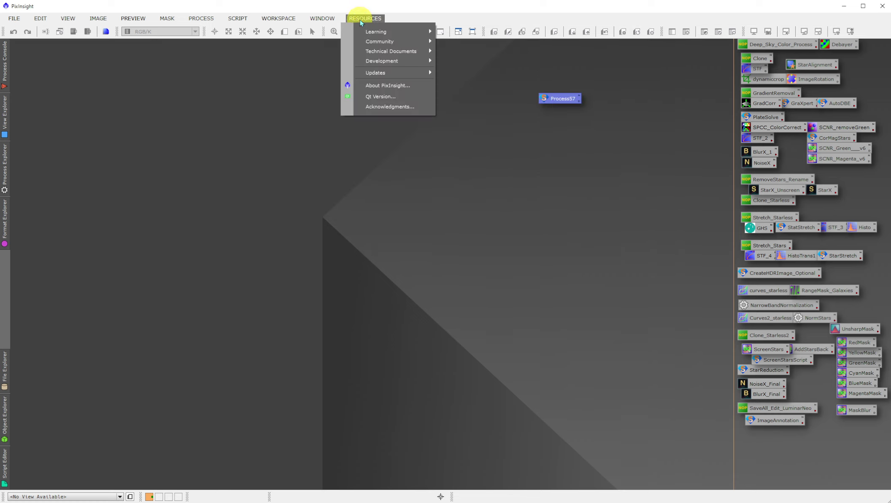
pyautogui.moveTo(391, 73)
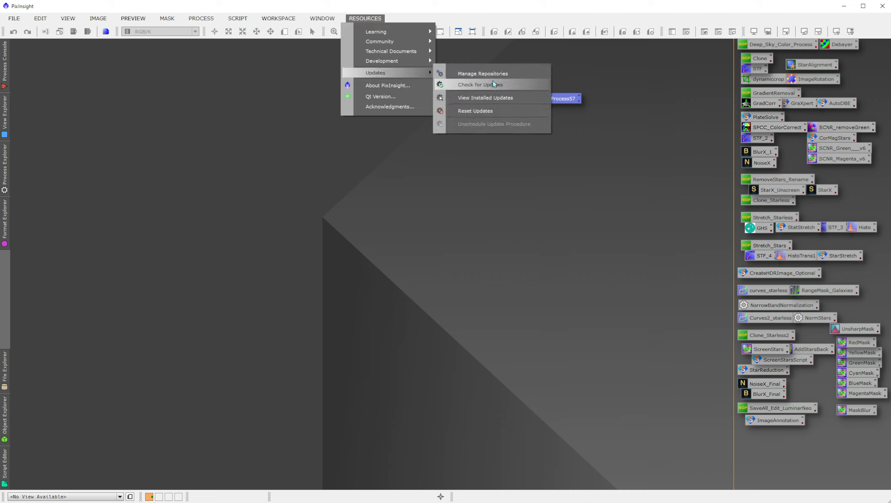
pyautogui.click(482, 75)
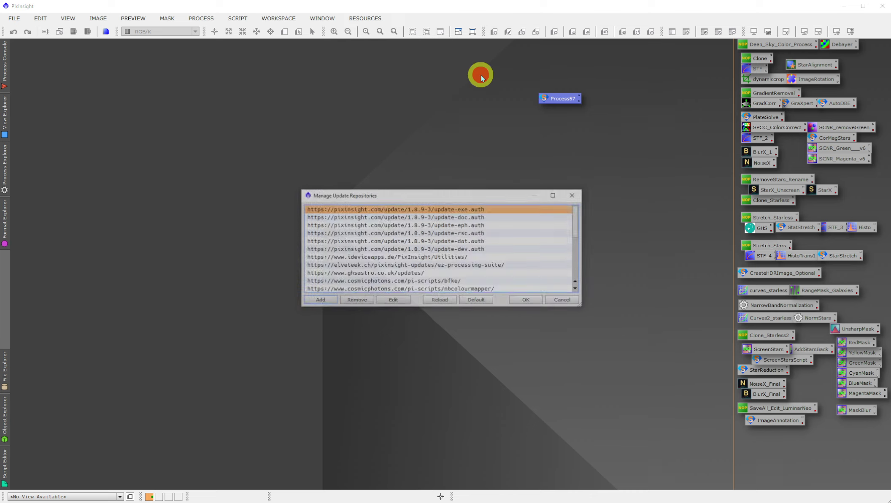
pyautogui.click(320, 300)
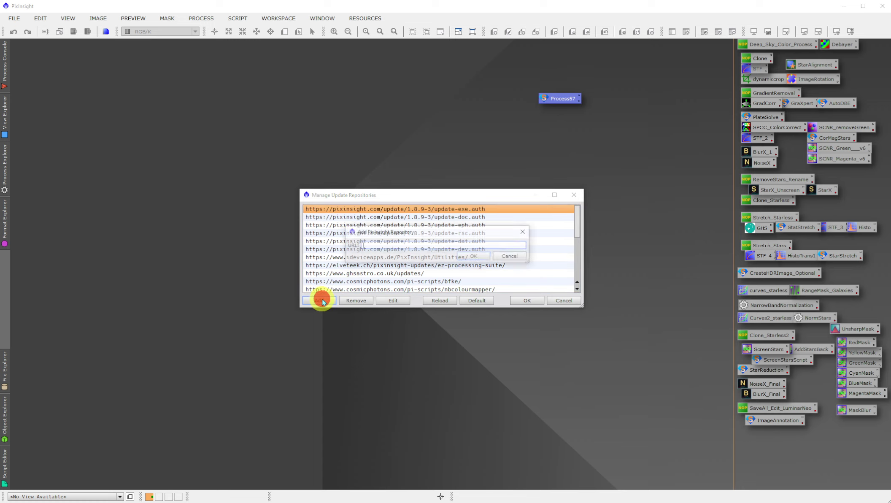
pyautogui.click(509, 258)
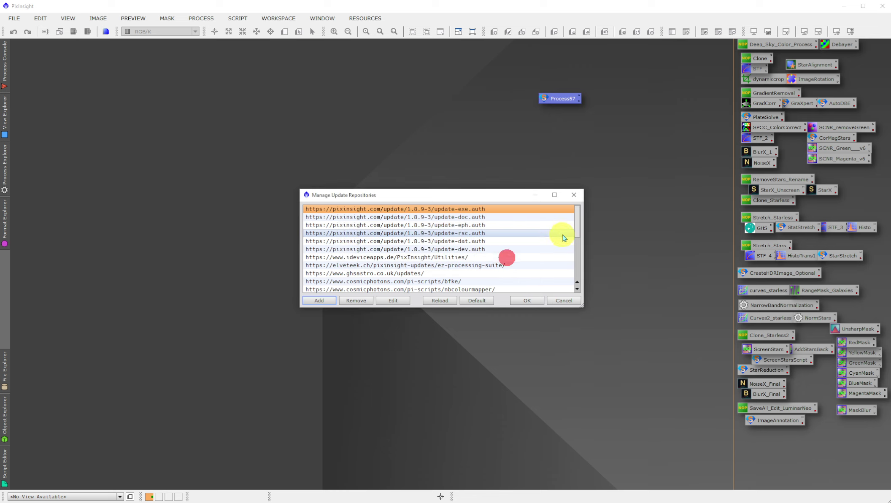
pyautogui.moveTo(577, 231); pyautogui.dragTo(578, 288)
pyautogui.click(425, 281)
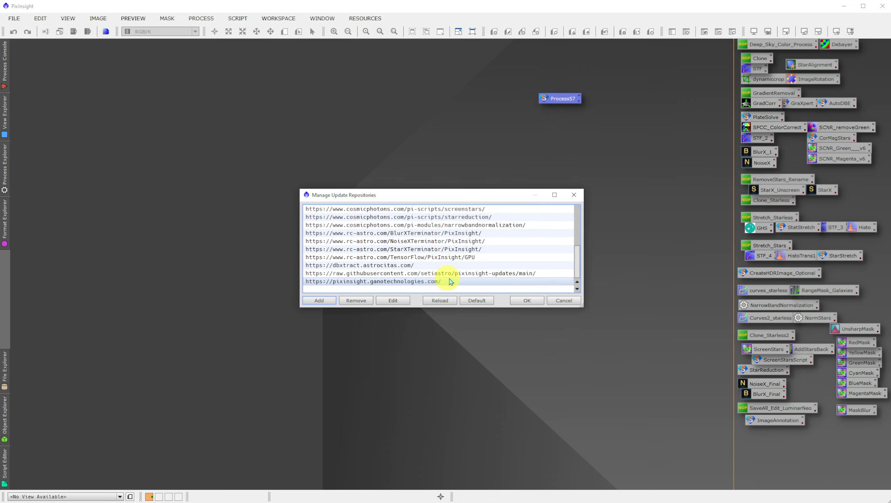
pyautogui.click(530, 302)
pyautogui.click(528, 300)
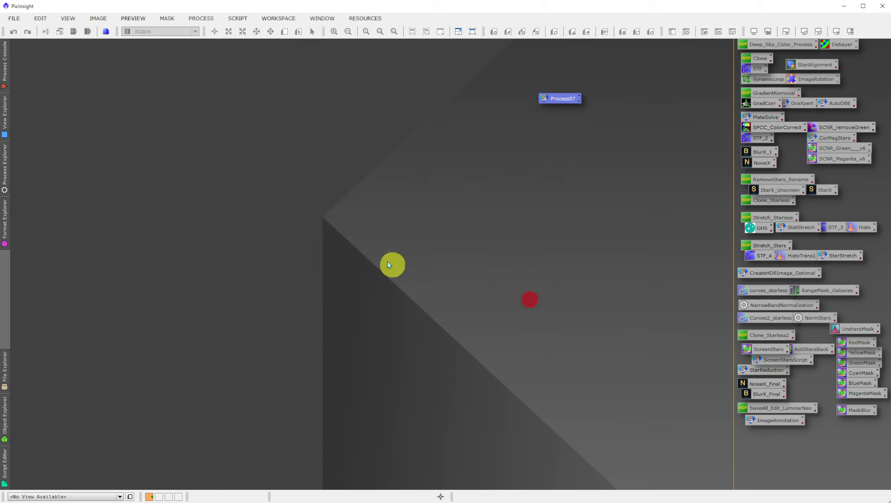
# Check for updates and review the available packages, leaving without applying any of them
pyautogui.click(366, 19)
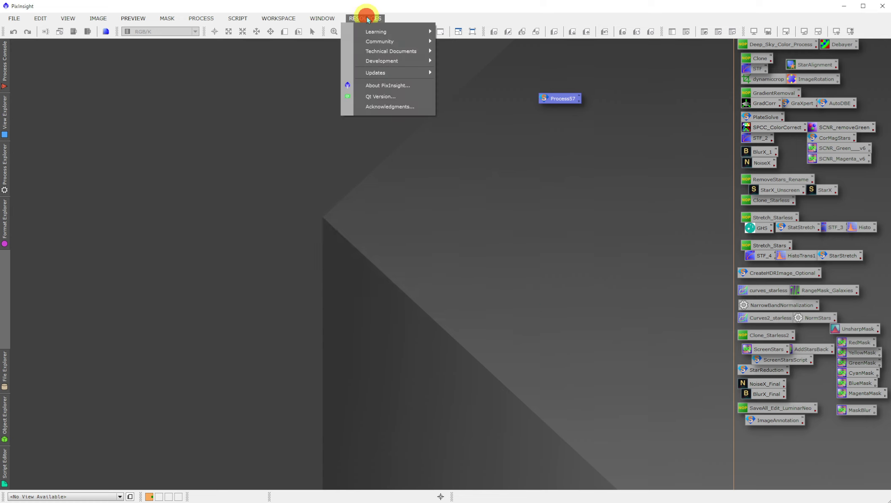
pyautogui.click(388, 74)
pyautogui.click(494, 86)
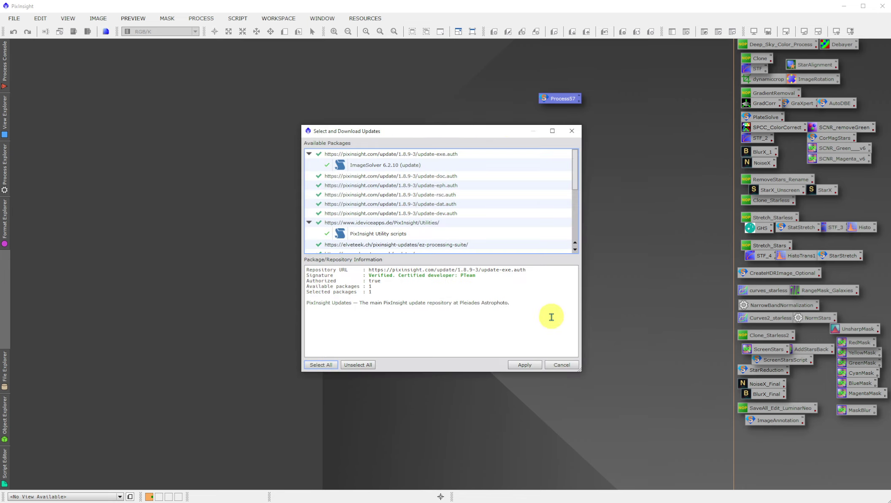
pyautogui.click(563, 367)
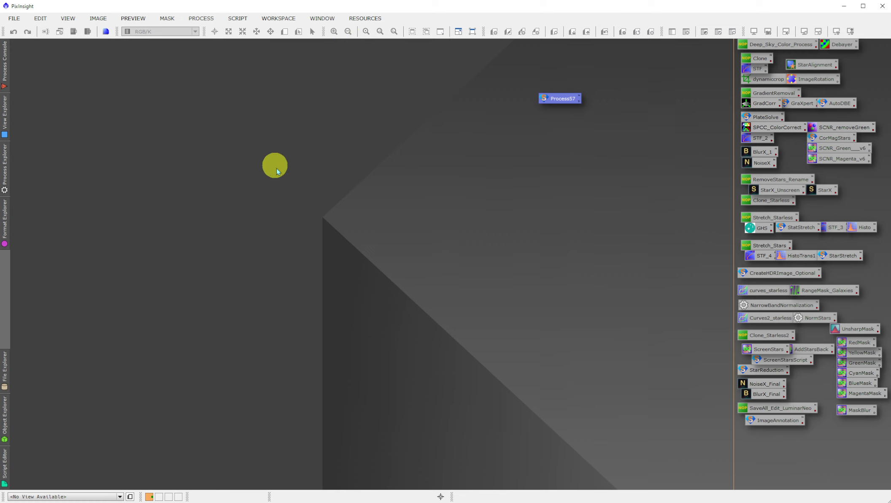
# Locate the ASIAirCleaner script among the utility scripts
pyautogui.click(237, 18)
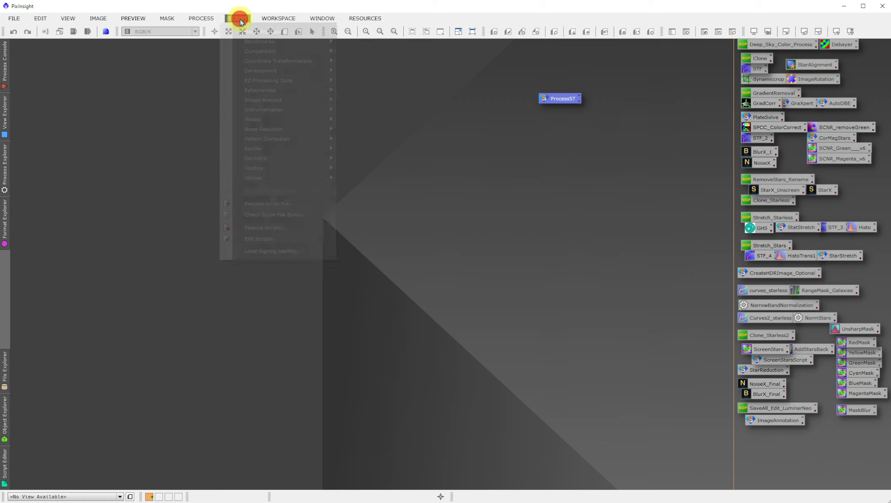
pyautogui.moveTo(253, 177)
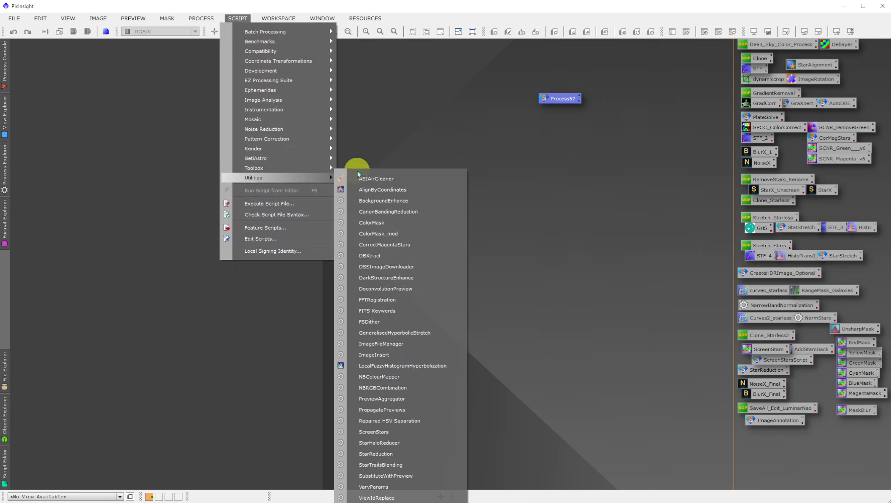